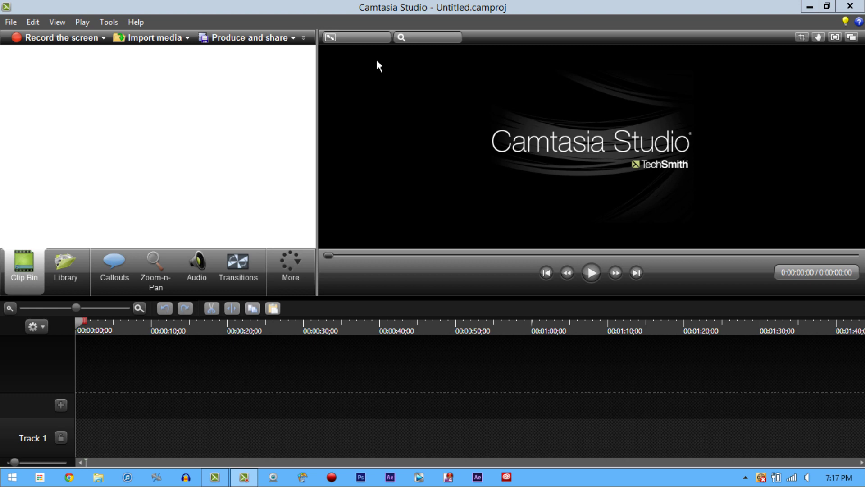
Step: Import the Texs.mp4 video from the Desktop into the project's media
click(146, 40)
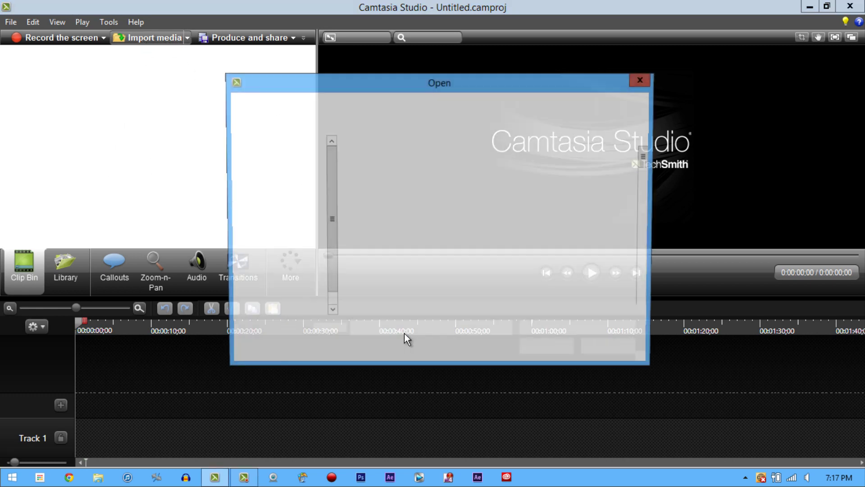
scroll(581, 231, down, 3)
scroll(530, 234, down, 5)
scroll(469, 238, up, 3)
scroll(423, 238, up, 3)
scroll(405, 236, down, 10)
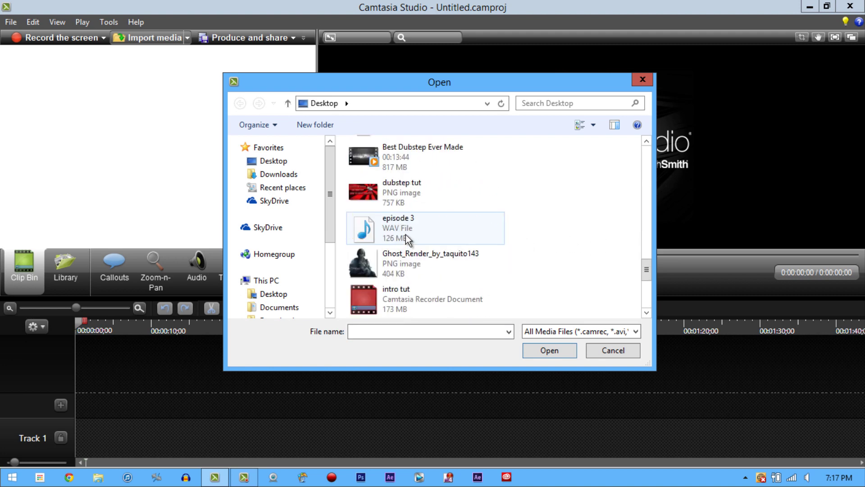
click(402, 222)
click(551, 351)
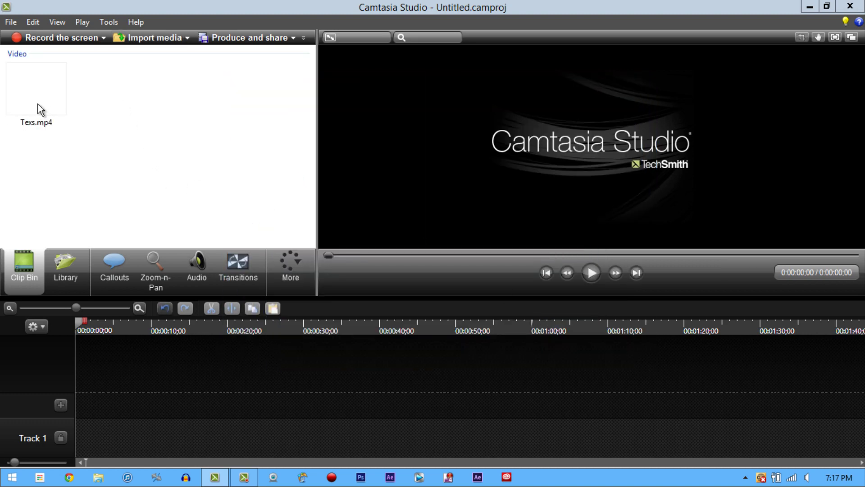
Step: Place Texs.mp4 on Track 1 and set the editing dimensions to 1920 x 1080
mouse_move(53, 95)
drag(49, 87, 115, 407)
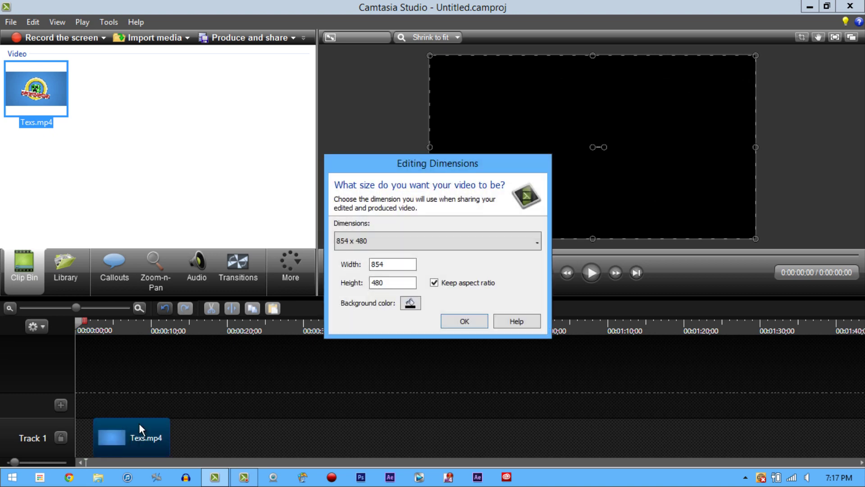
click(451, 247)
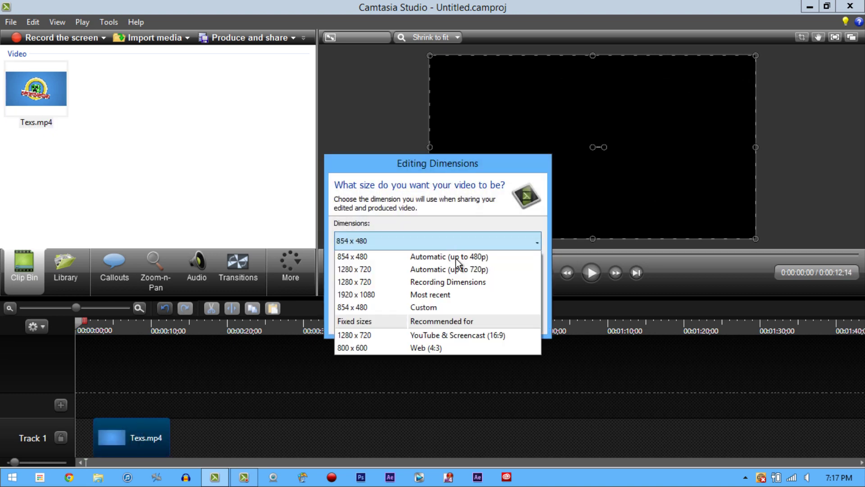
click(456, 294)
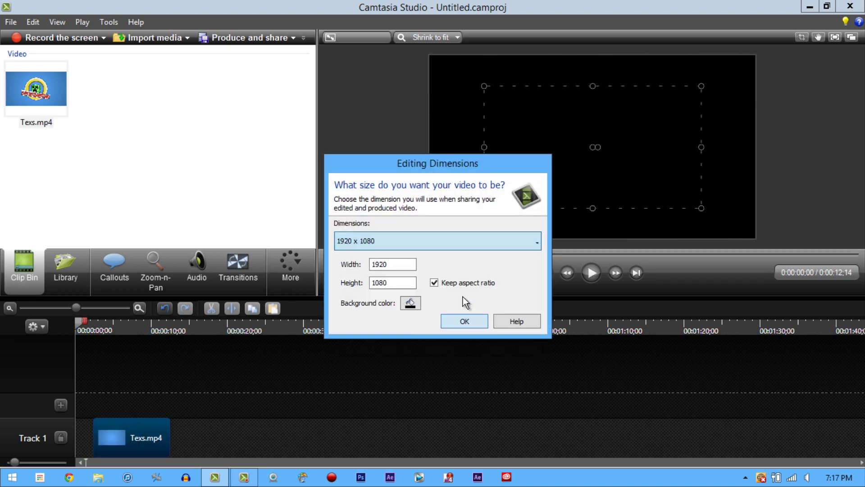
click(463, 321)
Step: Move the Texs.mp4 clip to the start of Track 1 and enlarge it to fill the whole canvas
drag(131, 441, 112, 440)
drag(556, 177, 494, 200)
drag(529, 157, 526, 160)
drag(644, 120, 749, 70)
click(236, 358)
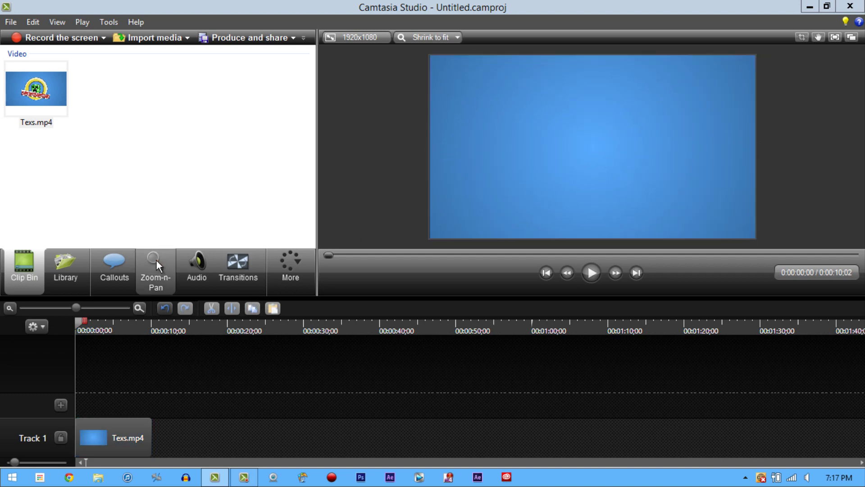
drag(79, 323, 43, 336)
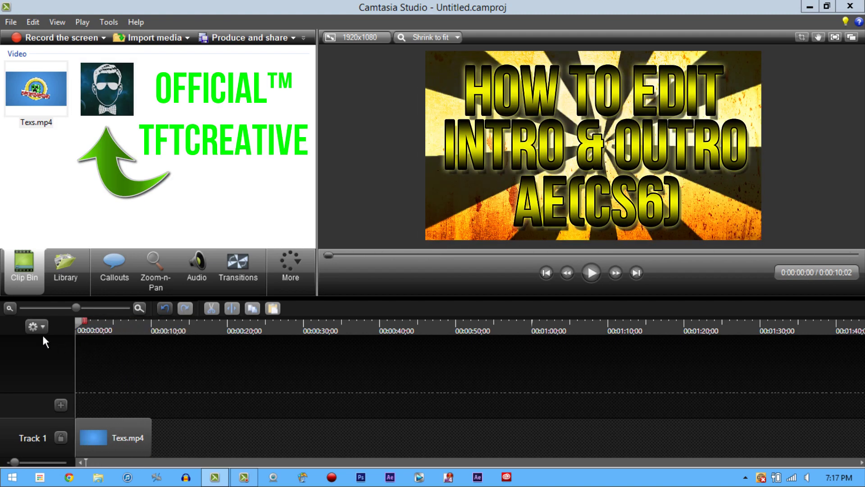
mouse_move(76, 322)
mouse_down()
mouse_move(150, 330)
mouse_move(67, 316)
mouse_up()
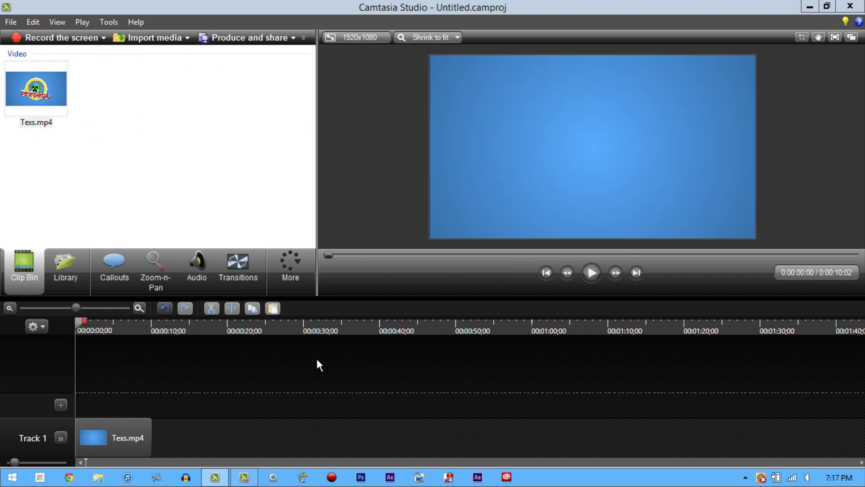
mouse_move(79, 323)
mouse_down()
mouse_move(155, 332)
mouse_move(90, 341)
mouse_move(131, 355)
mouse_move(80, 361)
mouse_move(137, 359)
mouse_move(117, 364)
mouse_move(93, 355)
mouse_move(117, 347)
mouse_move(68, 350)
mouse_move(75, 329)
mouse_up()
Step: Open the production preset manager from the production wizard and start creating a new preset
click(247, 40)
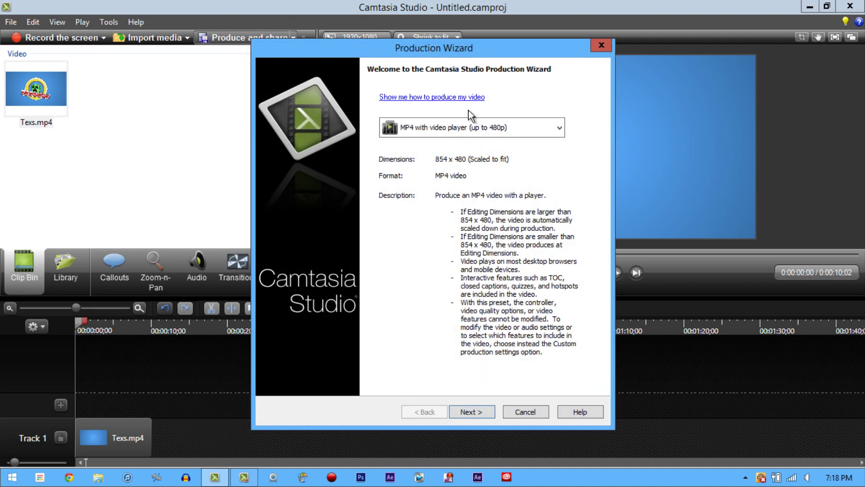
click(472, 133)
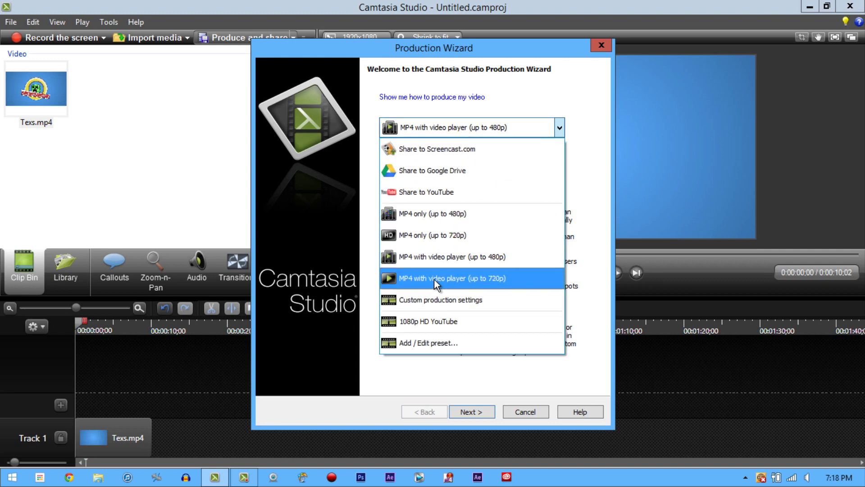
click(423, 346)
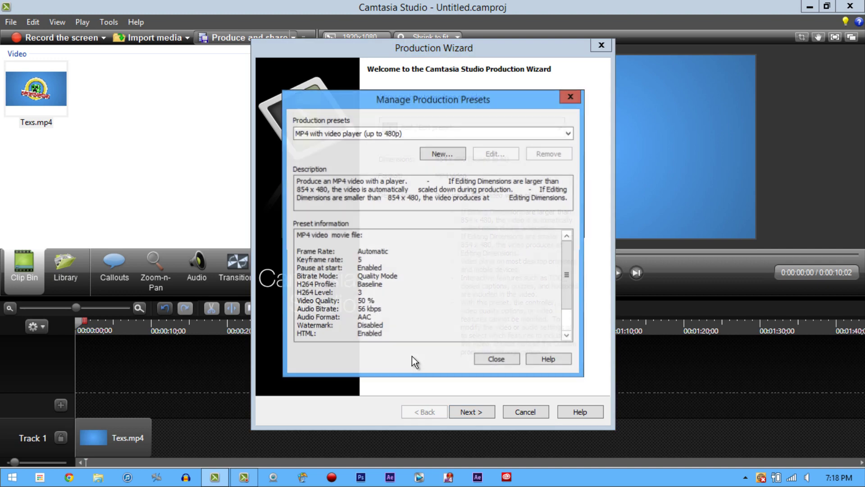
click(402, 133)
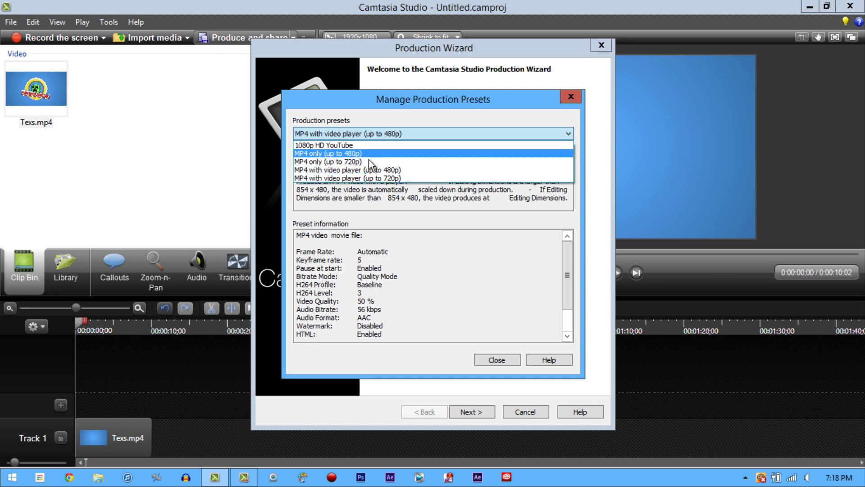
click(389, 205)
click(434, 156)
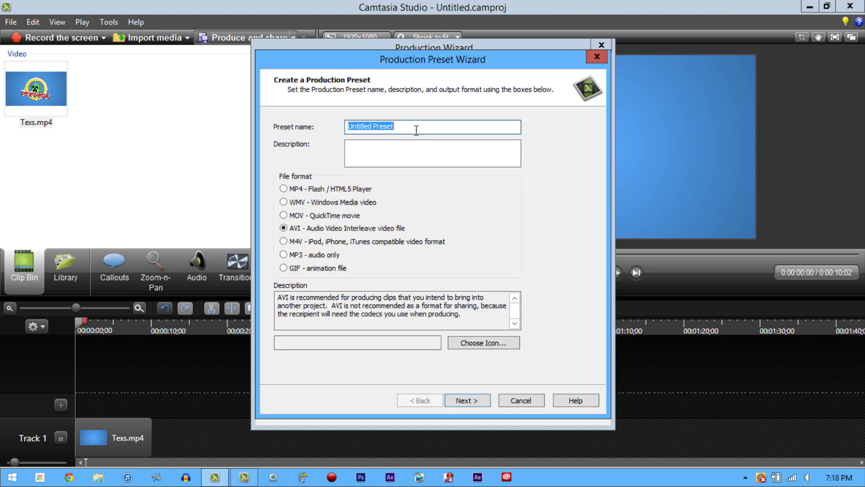
Step: Name the preset YOTUBE HERE HERE, choose the MP4 - Flash / HTML5 Player format and continue to its options
text(YOTUBE HERE HERE)
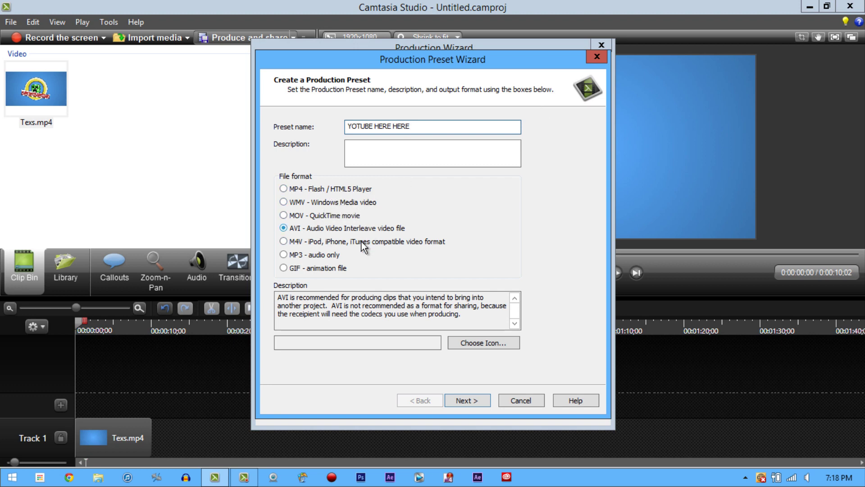
click(283, 189)
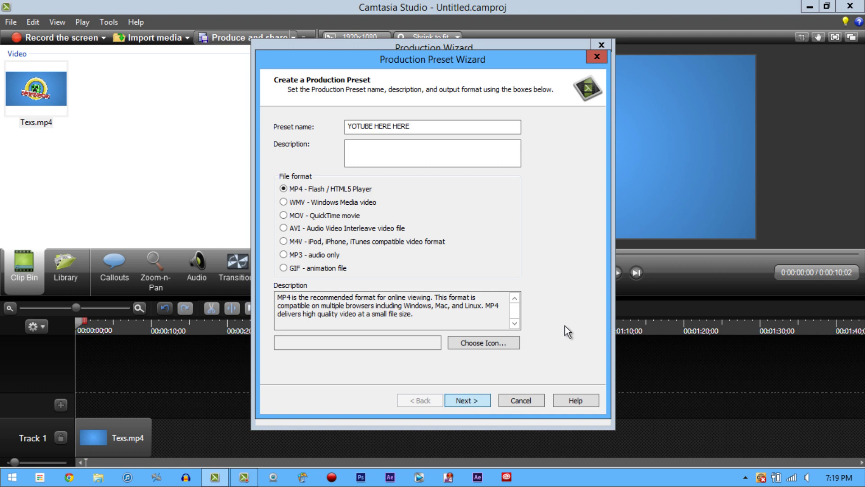
click(469, 399)
Step: Set the preset's video frame rate to 30, the H.264 profile to High and the H.264 level to 5.1
click(344, 119)
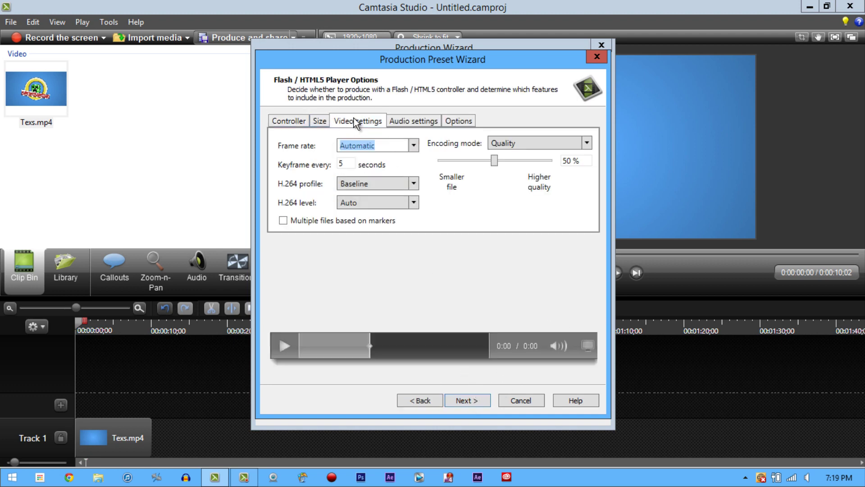
click(414, 145)
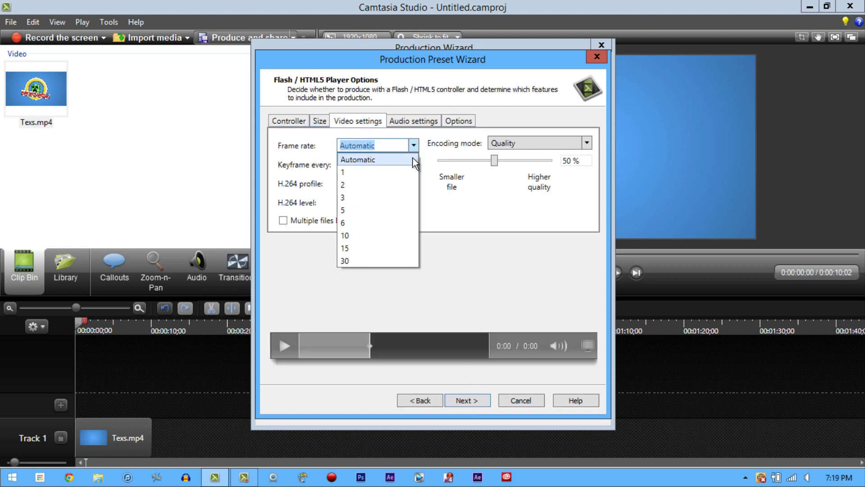
click(384, 260)
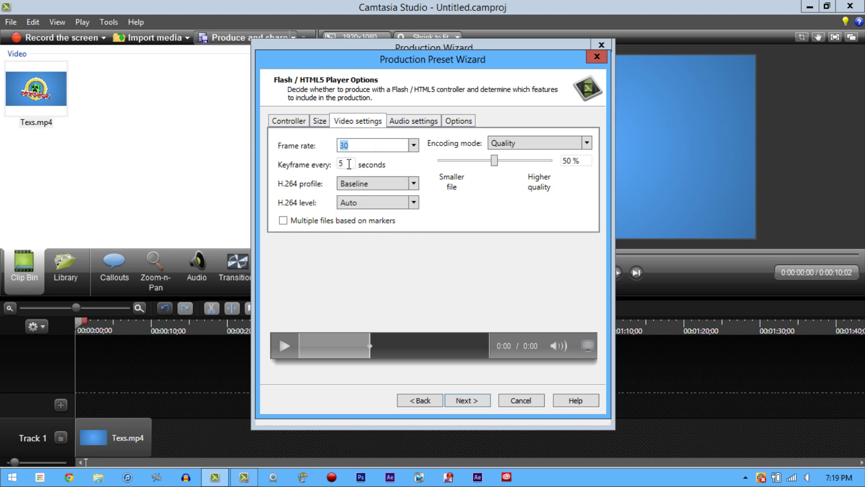
click(359, 184)
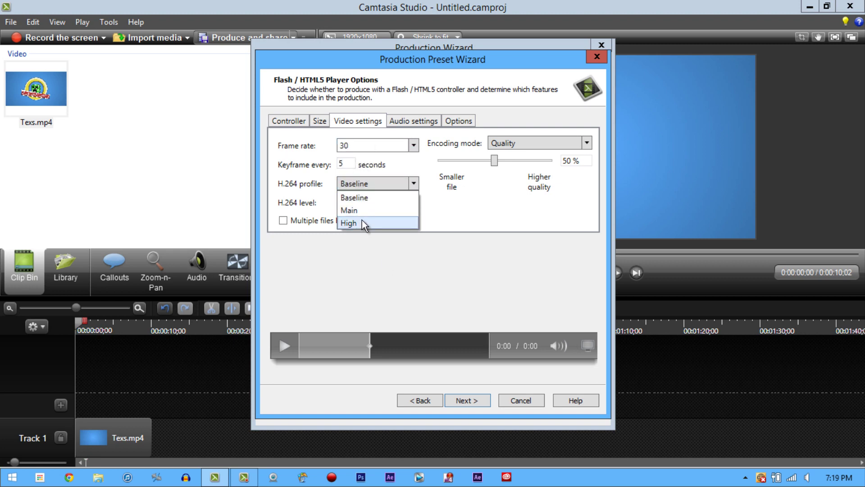
click(362, 220)
click(387, 202)
scroll(354, 345, down, 2)
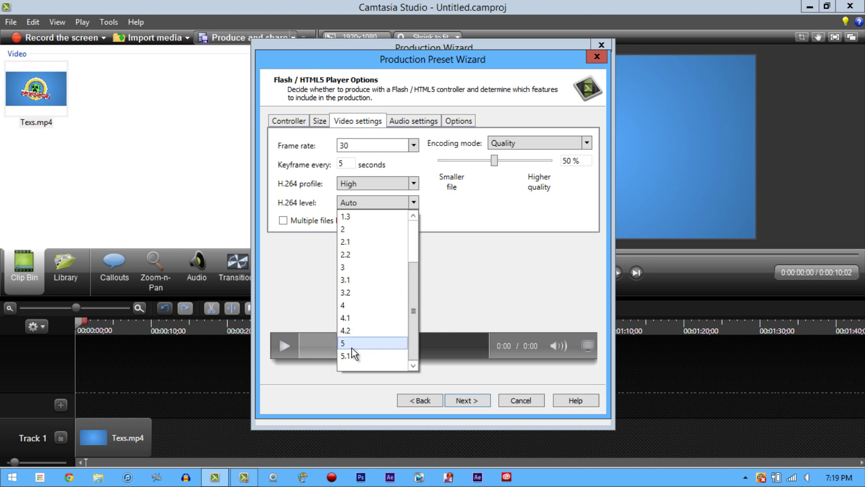
click(356, 353)
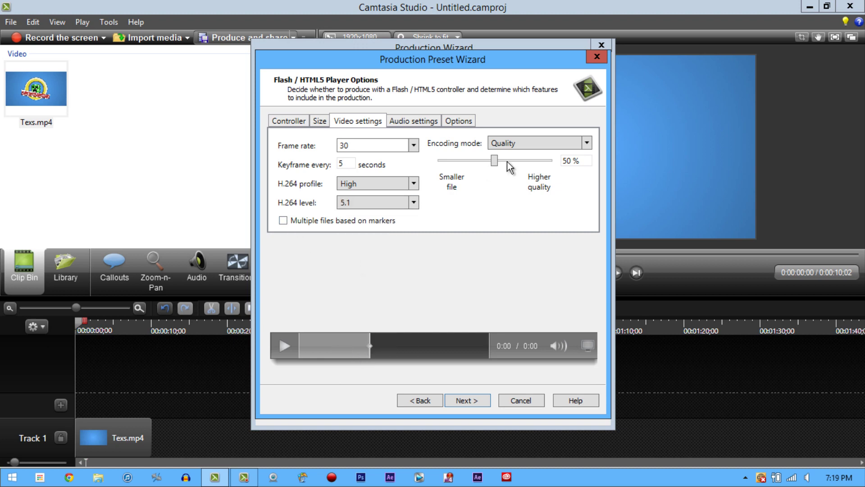
Step: Raise the video quality to 100% with the encoding mode kept on Quality
drag(496, 163, 620, 176)
click(585, 144)
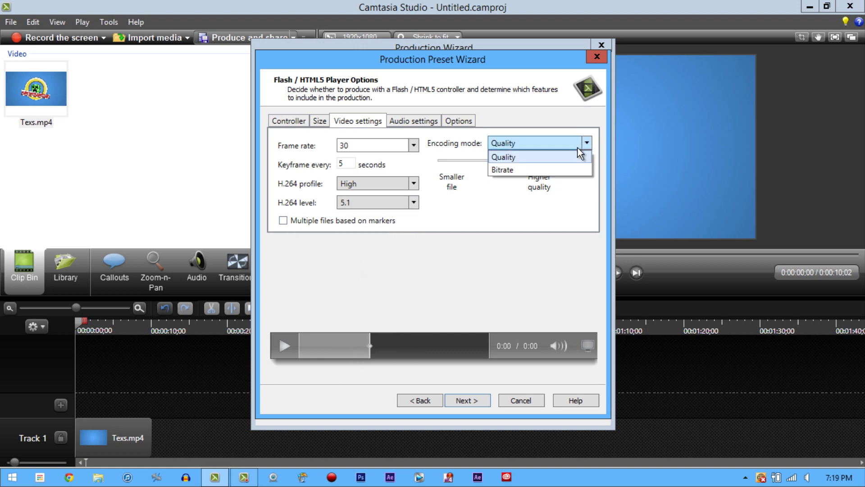
click(570, 155)
Step: Try a frame rate of 60 in the video settings and set it back to 30
double_click(381, 145)
text(60)
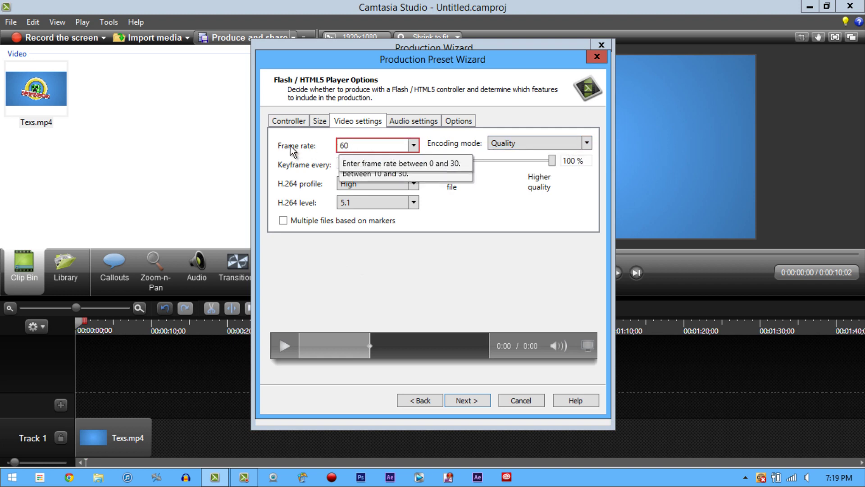
key(BackSpace)
key(BackSpace)
text(3)
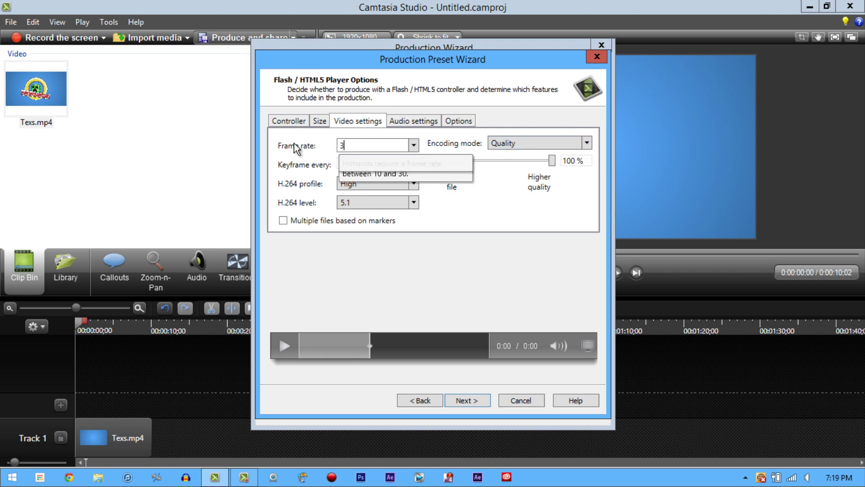
text(0)
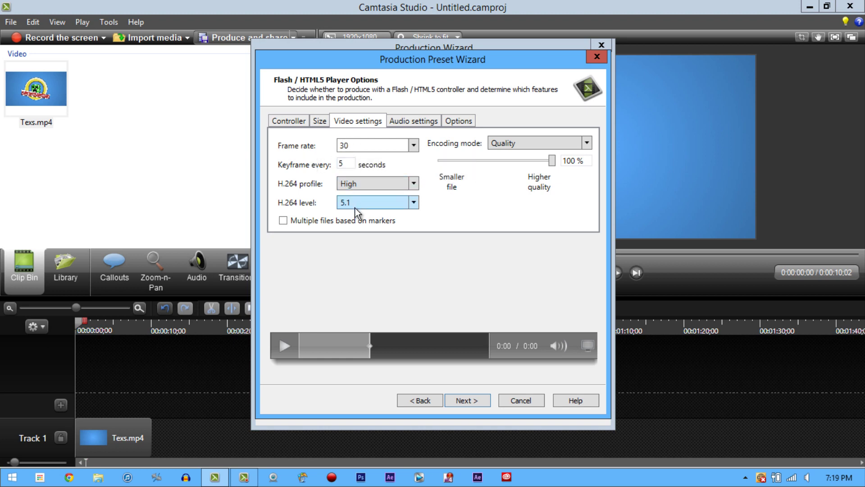
Step: Set the preset's audio bit rate to 448 kbps
click(428, 119)
click(347, 156)
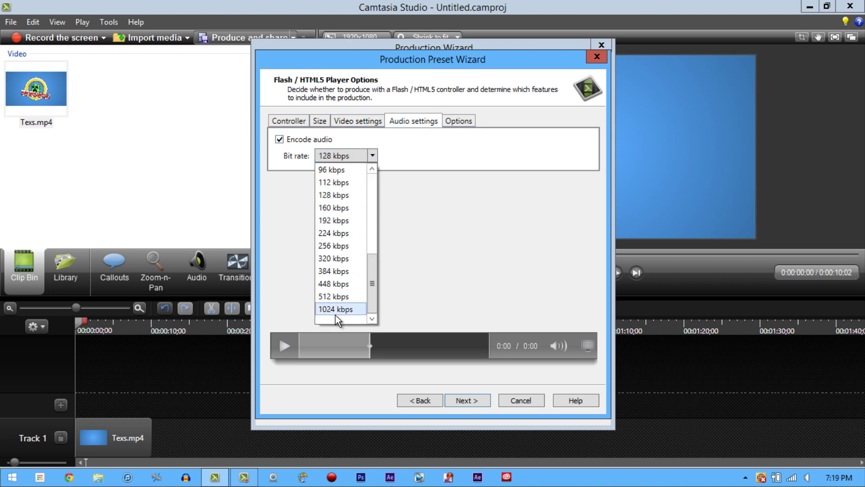
click(338, 284)
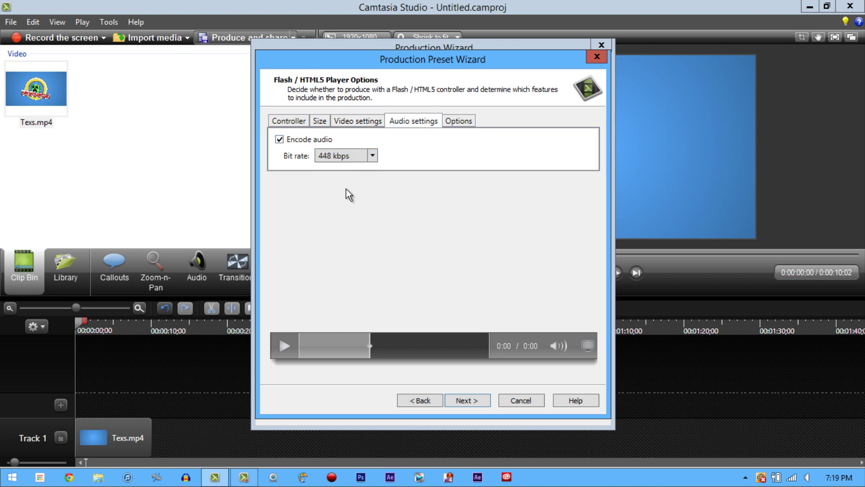
Step: Turn off automatic embed dimensions, editing dimensions and the embed aspect ratio lock, and set the embed size to 1920 by 1080
click(365, 118)
click(320, 122)
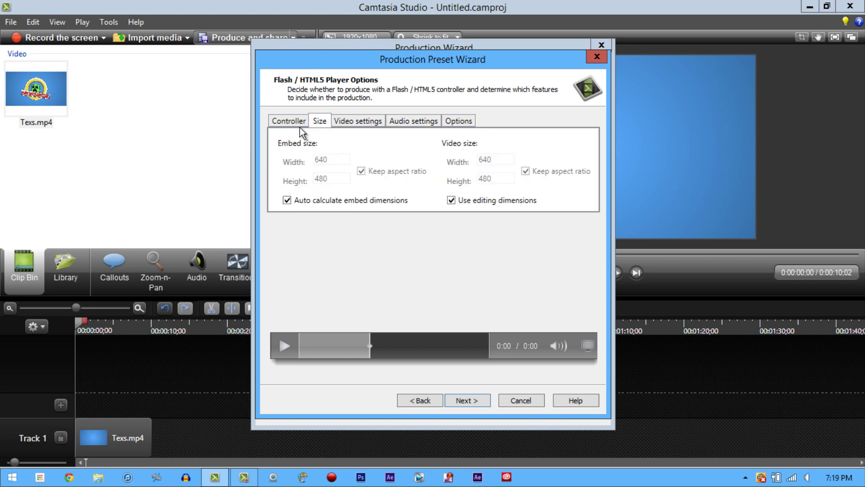
click(287, 200)
click(451, 201)
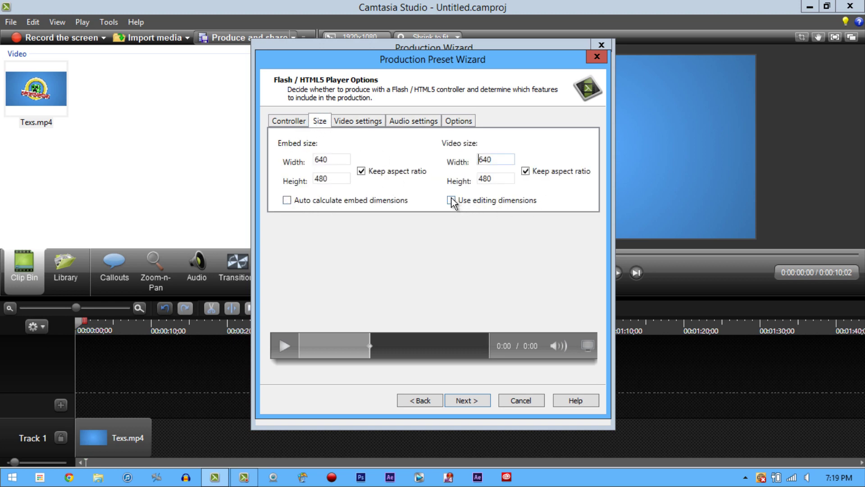
drag(340, 159, 306, 163)
text(1920)
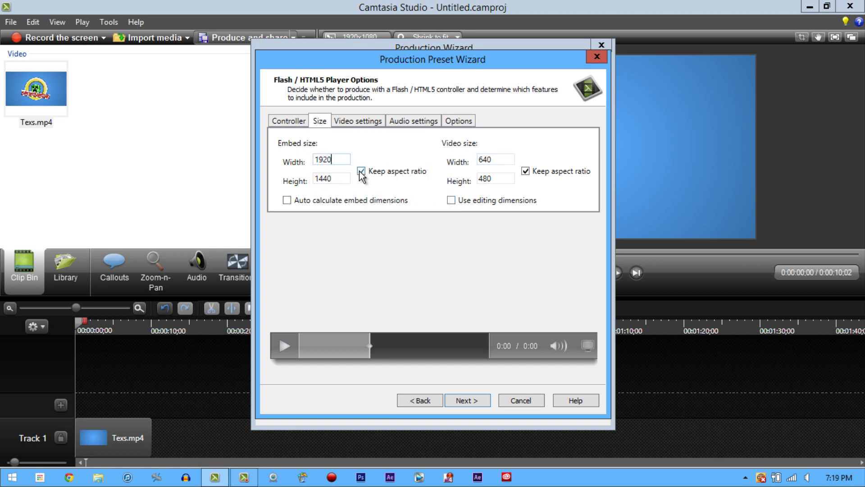
drag(336, 178, 255, 186)
click(361, 171)
drag(345, 179, 274, 182)
text(1080)
Step: Unlock the video size's aspect ratio and set the video size to 1920 by 1080
click(525, 172)
drag(509, 160, 438, 164)
text(1920)
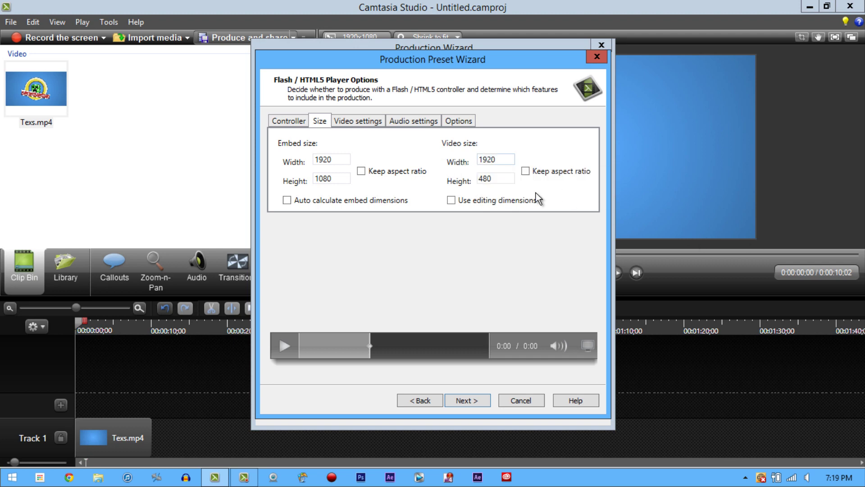
drag(505, 179, 434, 174)
text(180)
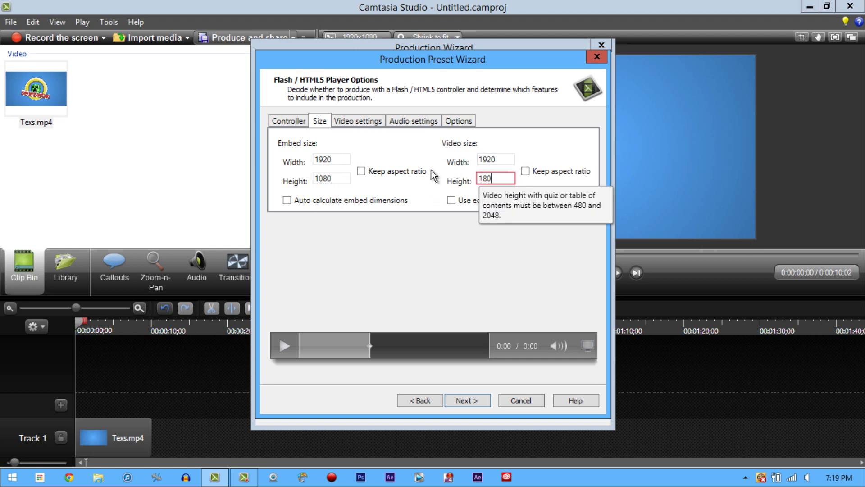
text(080)
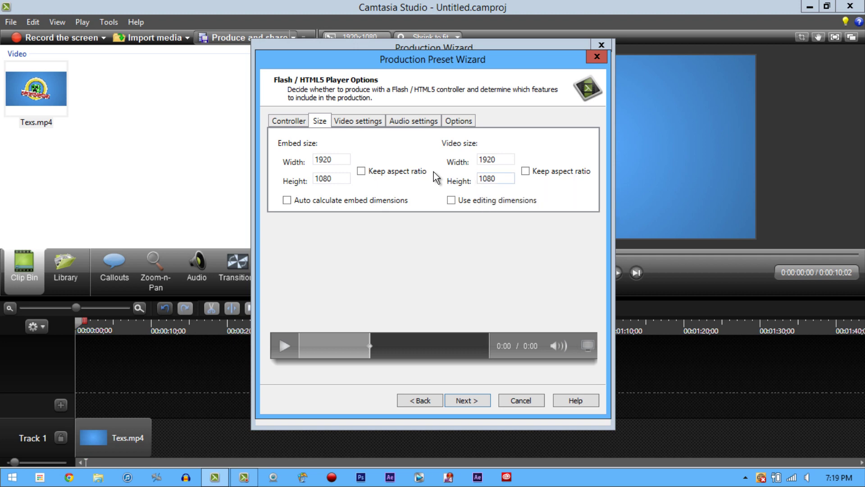
Step: Review the preset's controller, size, video, audio and other player options
click(297, 121)
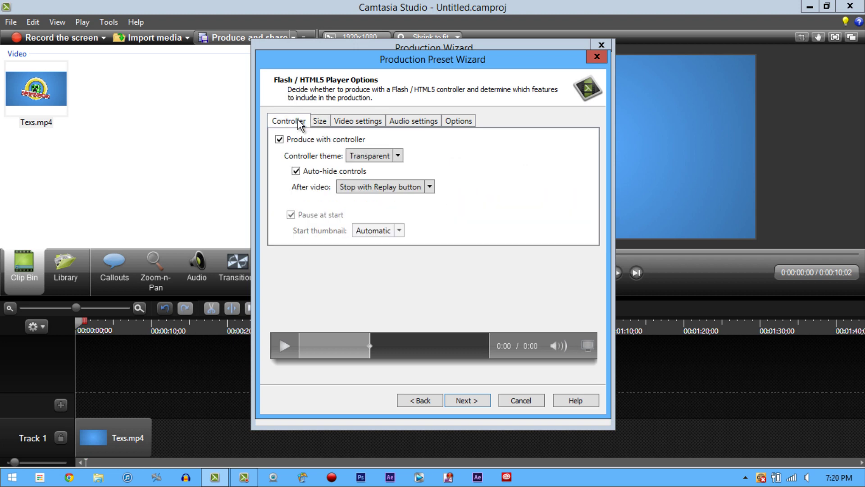
click(327, 120)
click(355, 122)
click(412, 118)
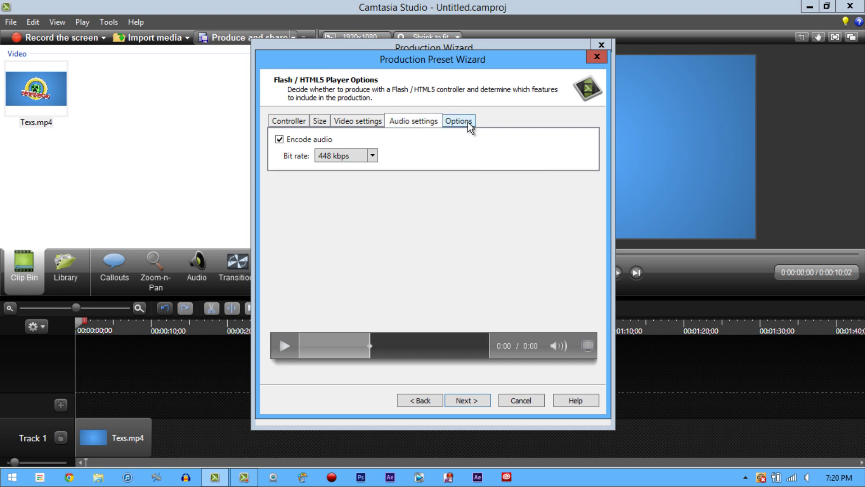
click(468, 122)
click(390, 120)
click(358, 121)
click(320, 120)
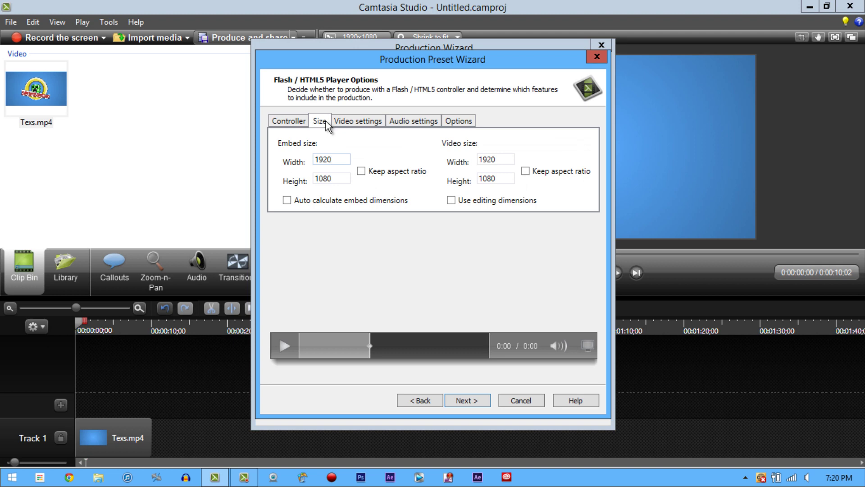
click(353, 120)
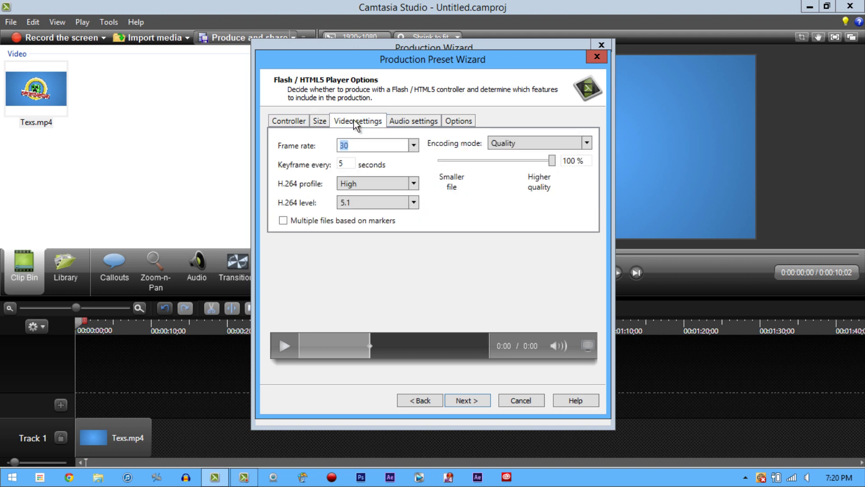
click(393, 120)
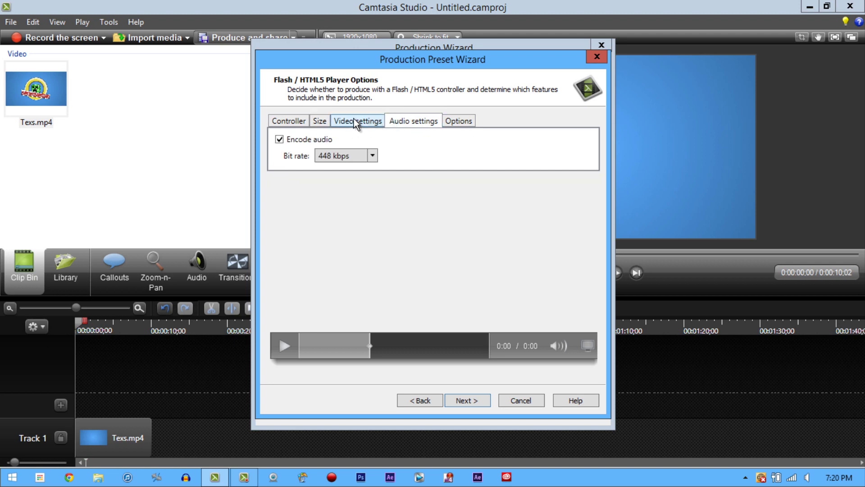
click(319, 120)
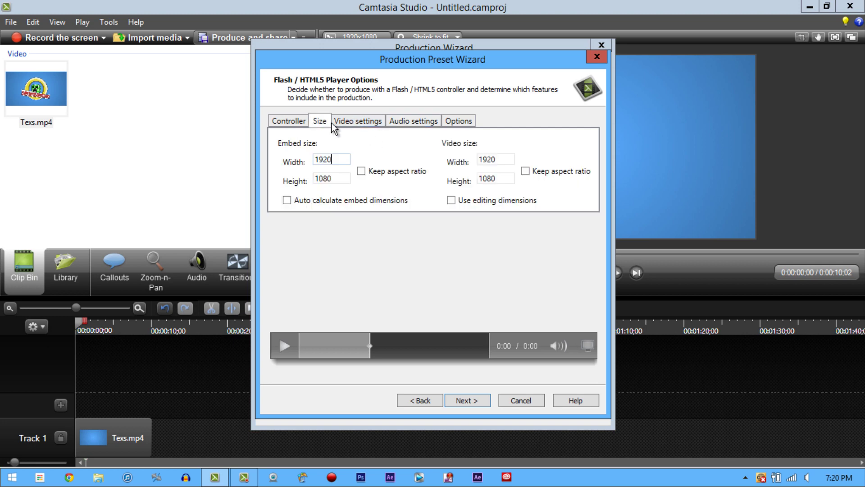
click(354, 121)
click(389, 120)
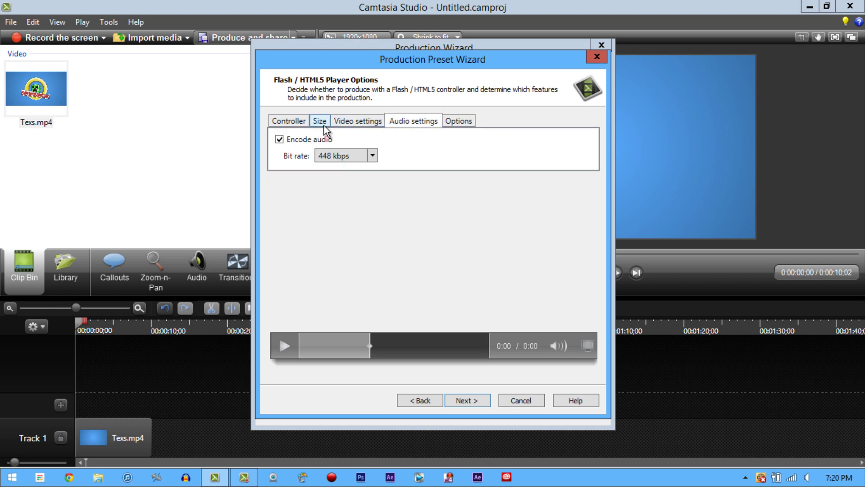
click(324, 126)
click(375, 122)
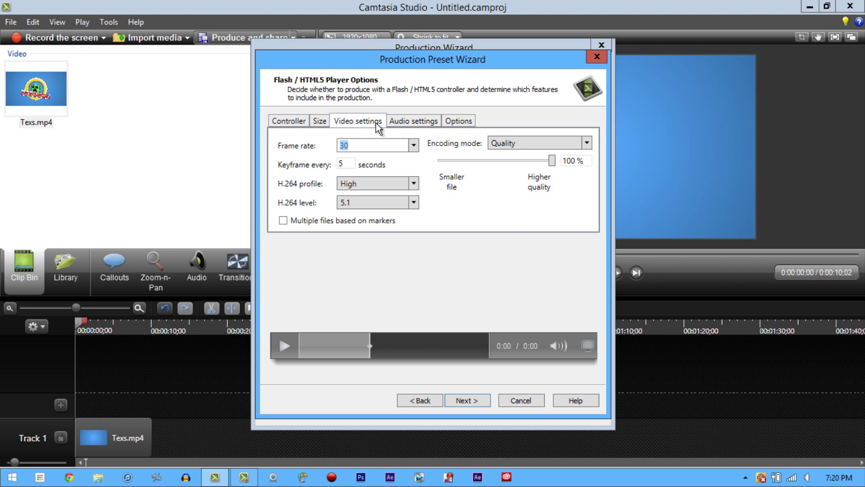
click(410, 125)
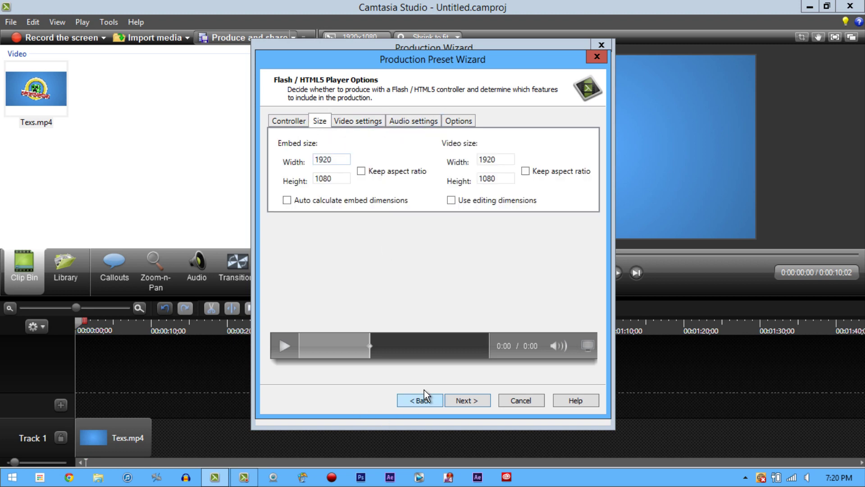
Step: Finish the production preset with the default video options and close the preset manager
click(464, 397)
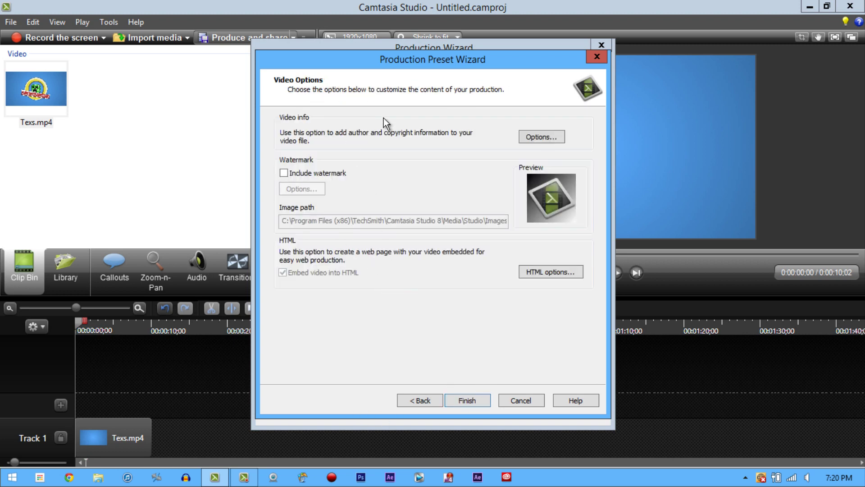
click(471, 400)
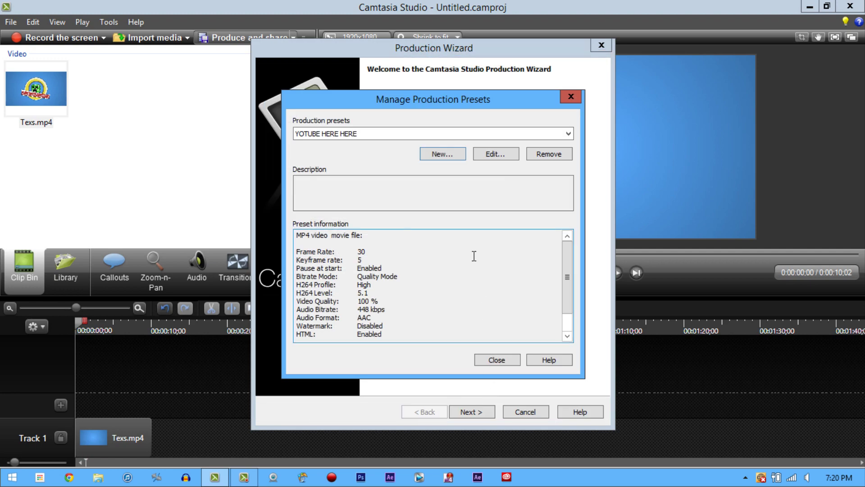
click(512, 360)
Step: Produce the video with the YOTUBE HERE HERE preset under the production name iofghofdjgfiobhgvo
click(482, 129)
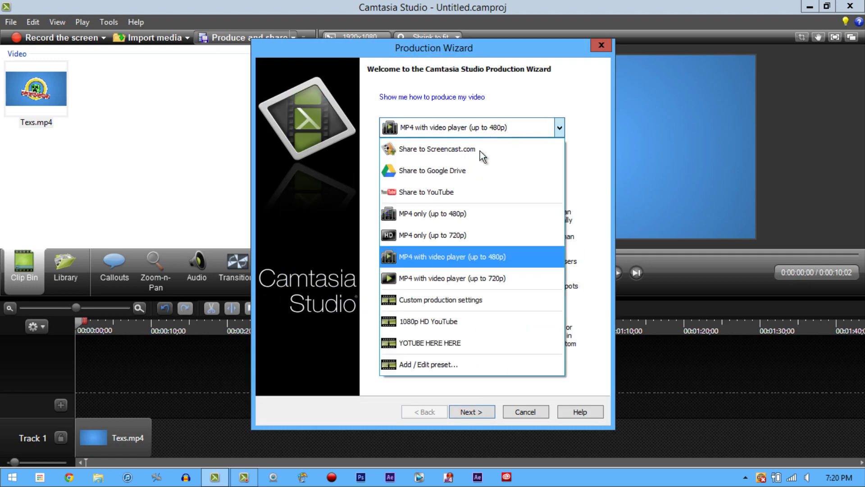
click(444, 345)
click(473, 412)
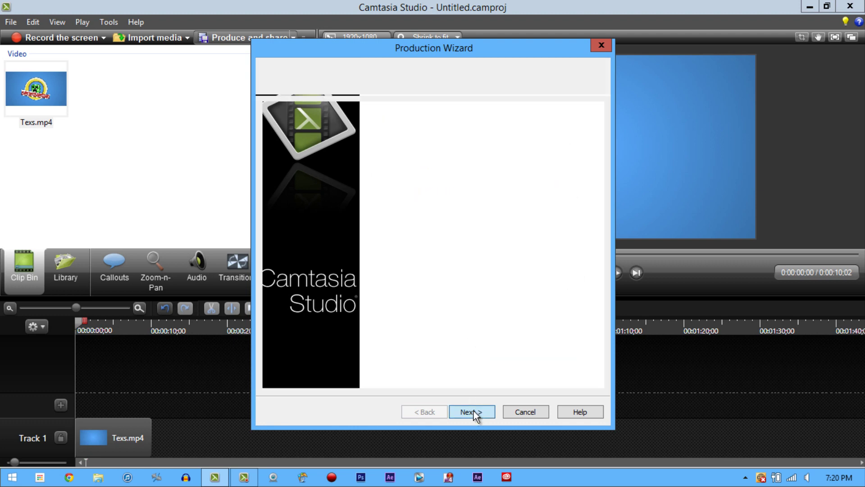
text(iofghofdjgfiobhgvo)
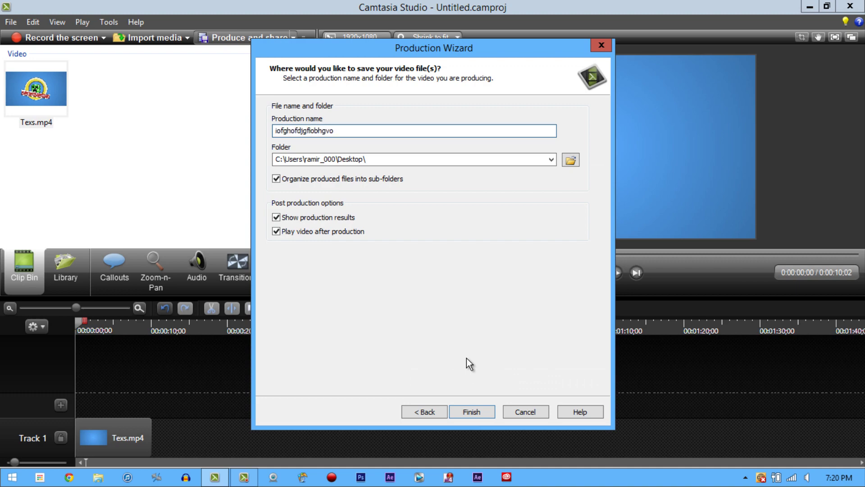
key(Return)
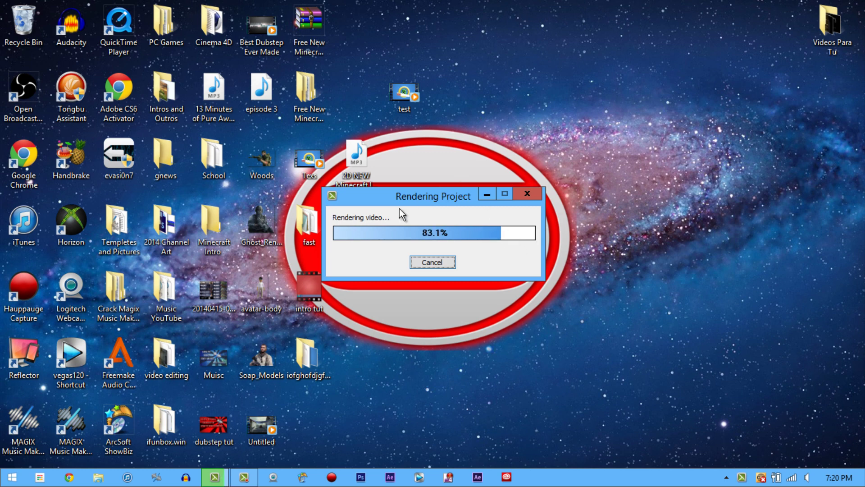
Step: Move the rendering progress window out of the way, dismiss the HTML file-opening prompt and close the production results
drag(440, 201, 675, 34)
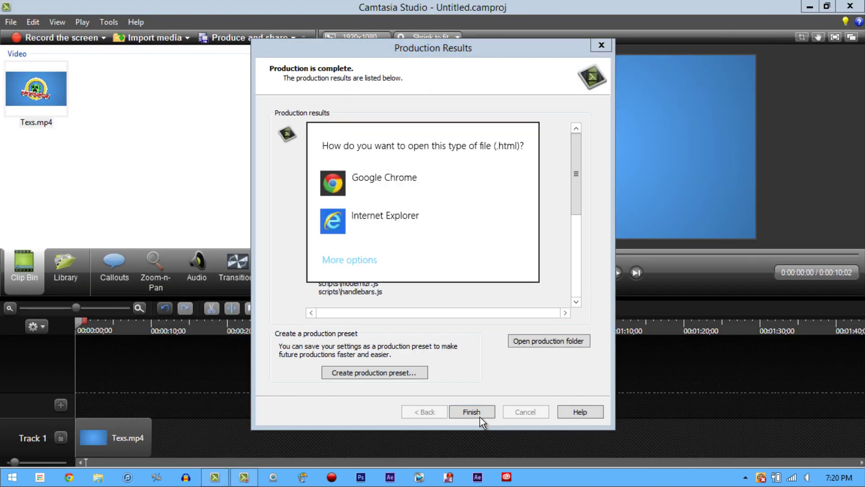
click(472, 412)
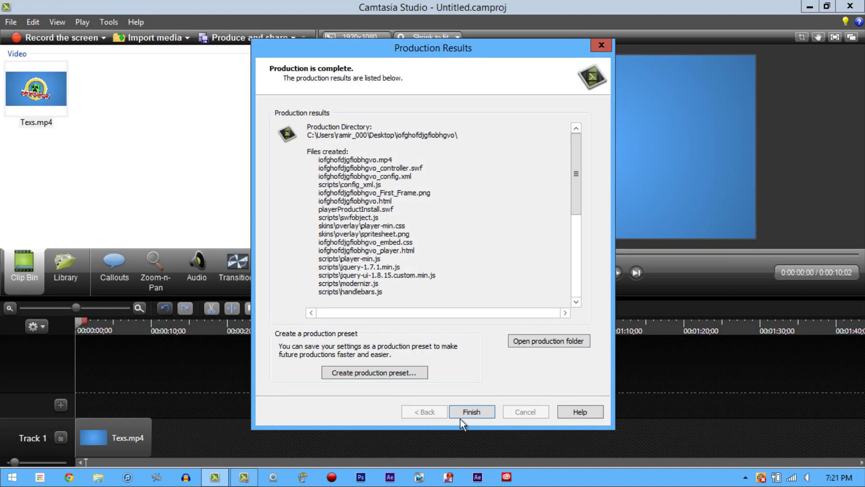
click(472, 413)
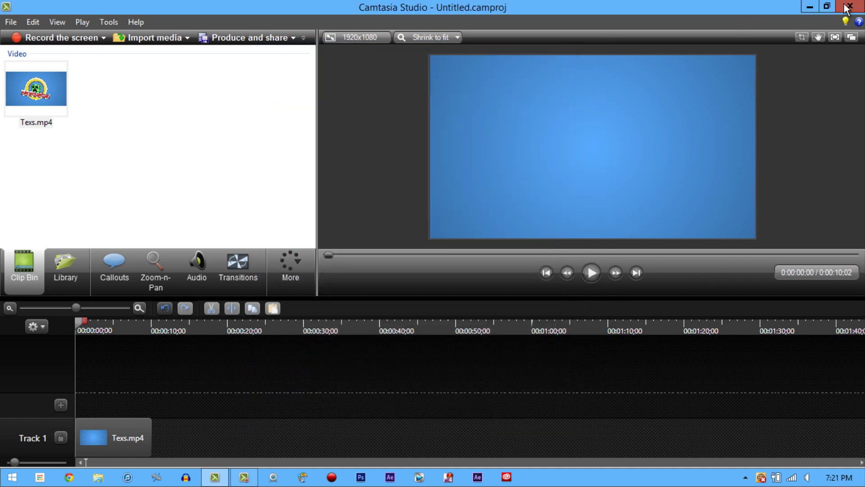